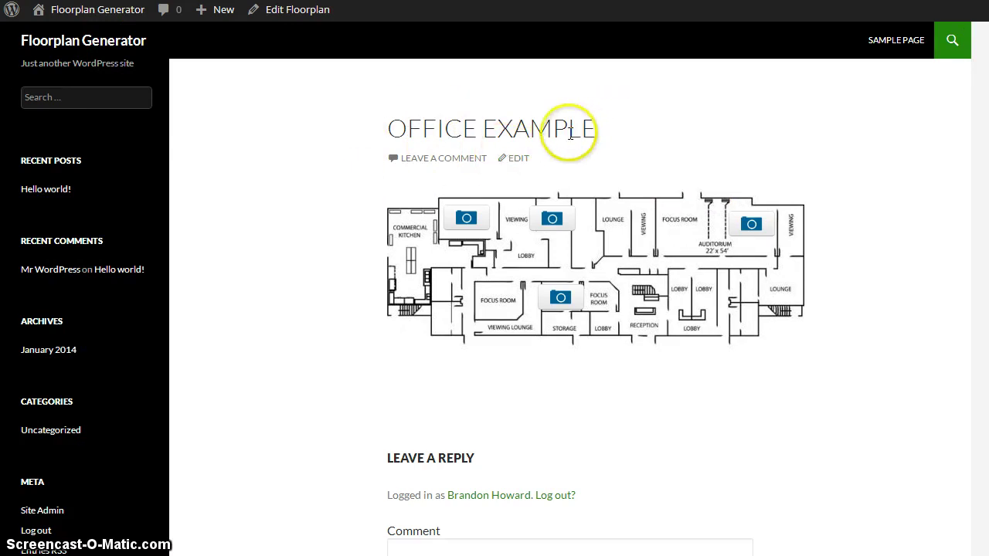
{"action": "left_click_drag", "start_coordinate": [600, 139], "coordinate": [401, 137]}
{"action": "left_click", "coordinate": [316, 176]}
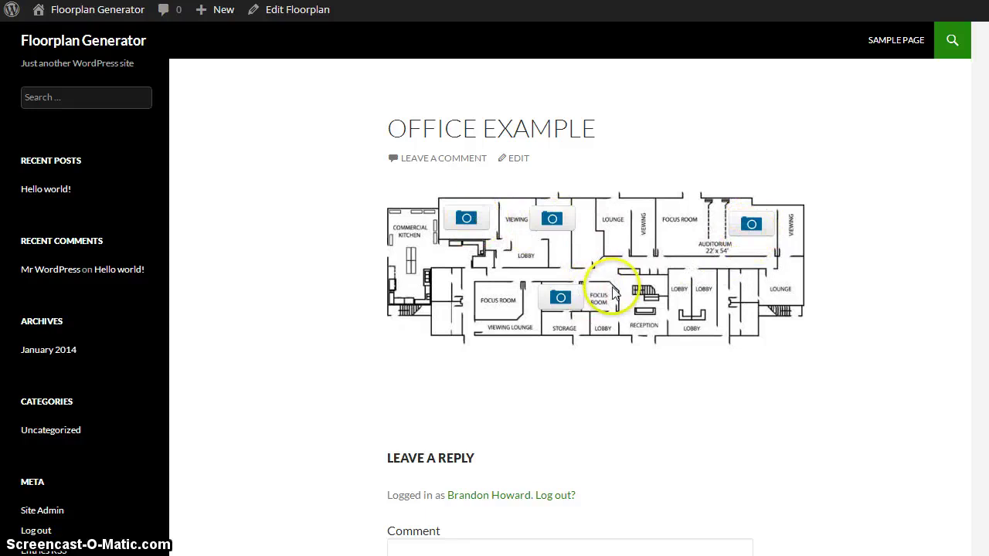
- View the auditorium camera's photo, browse back through the preceding gallery images, and close the viewer
{"action": "left_click", "coordinate": [750, 228]}
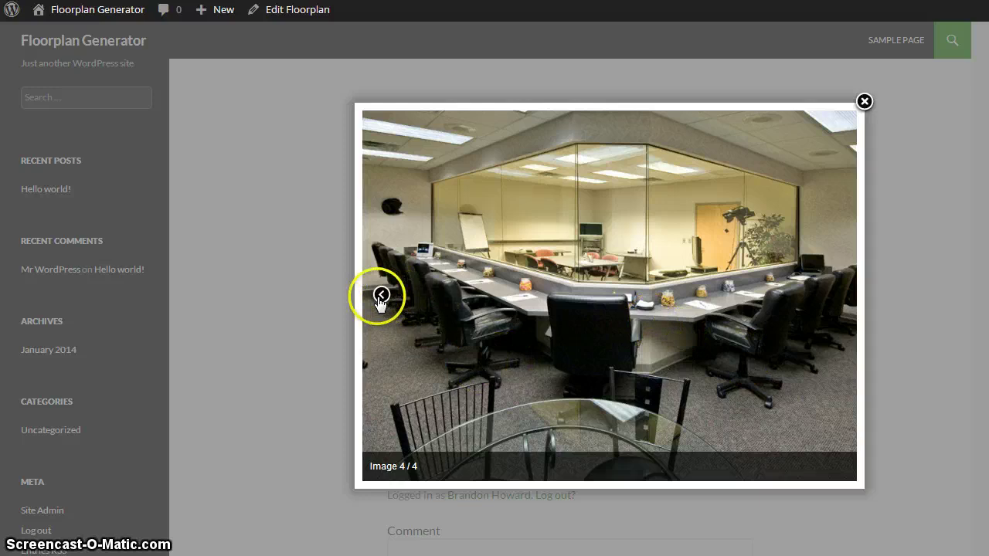
{"action": "left_click", "coordinate": [380, 298]}
{"action": "left_click", "coordinate": [453, 295]}
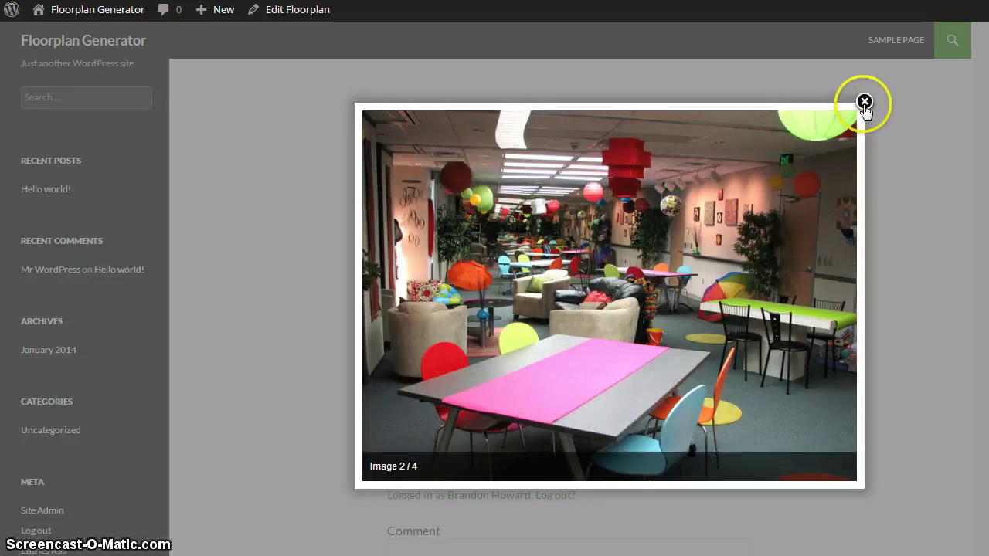
{"action": "left_click", "coordinate": [864, 103]}
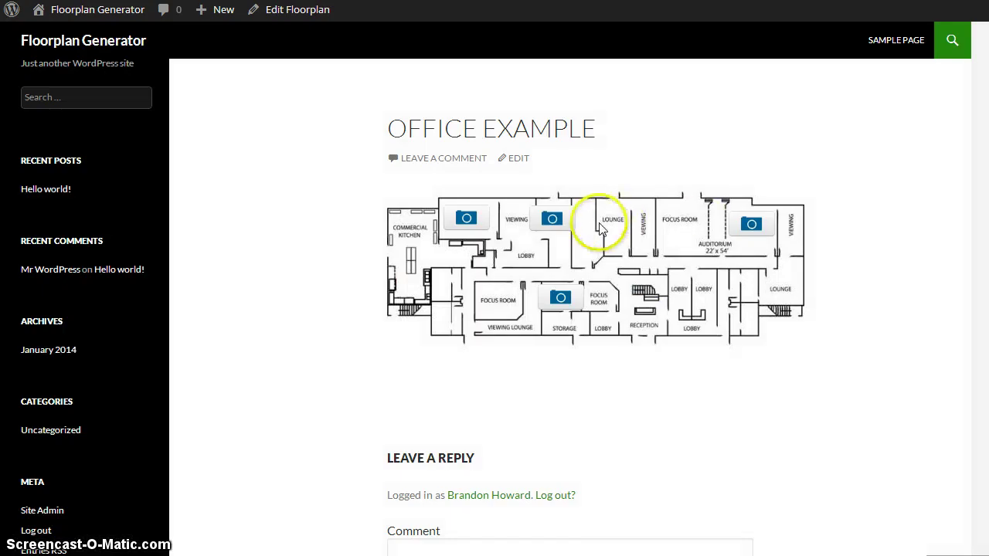
- View the photos behind the camera beside the commercial kitchen and the camera above Storage, closing each one
{"action": "left_click", "coordinate": [463, 219]}
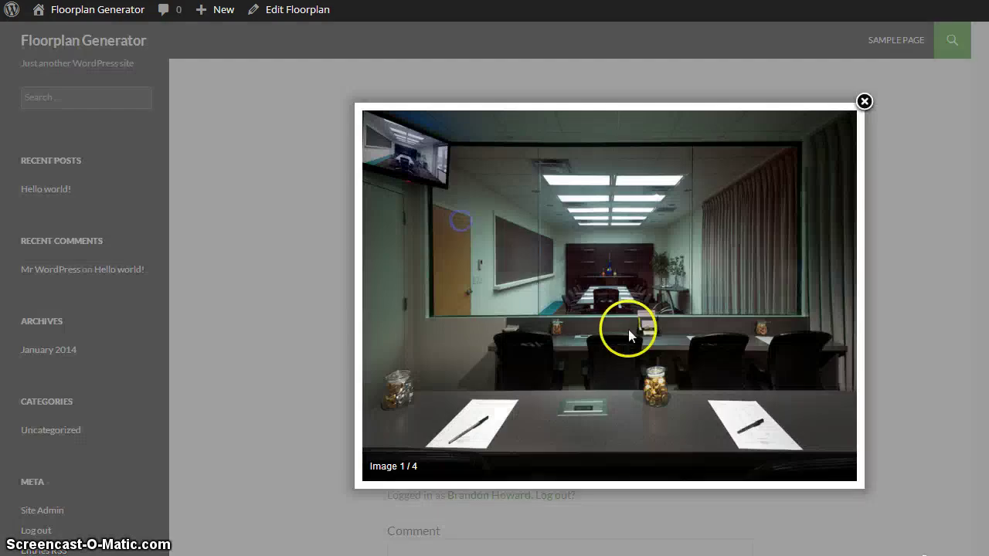
{"action": "left_click", "coordinate": [863, 102]}
{"action": "left_click", "coordinate": [565, 296]}
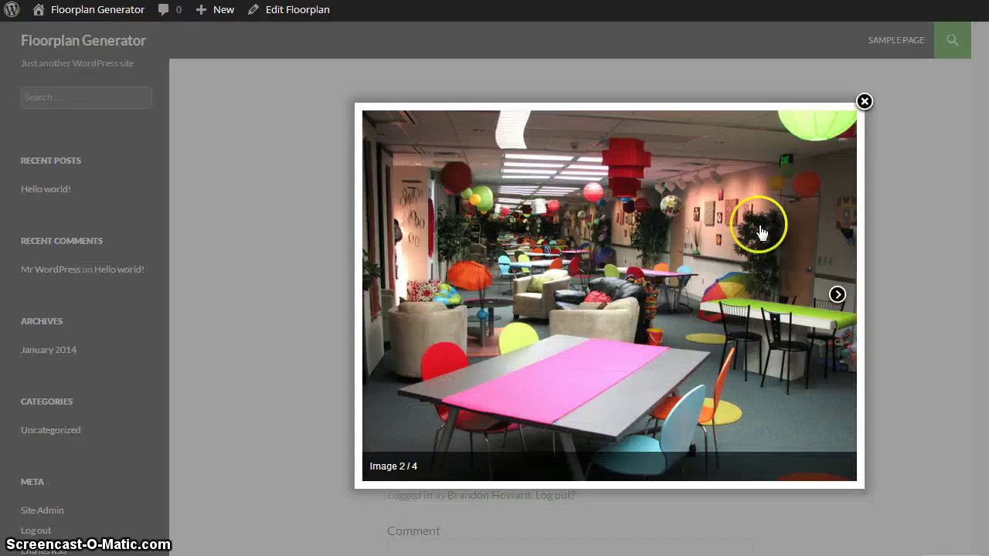
{"action": "left_click", "coordinate": [864, 101]}
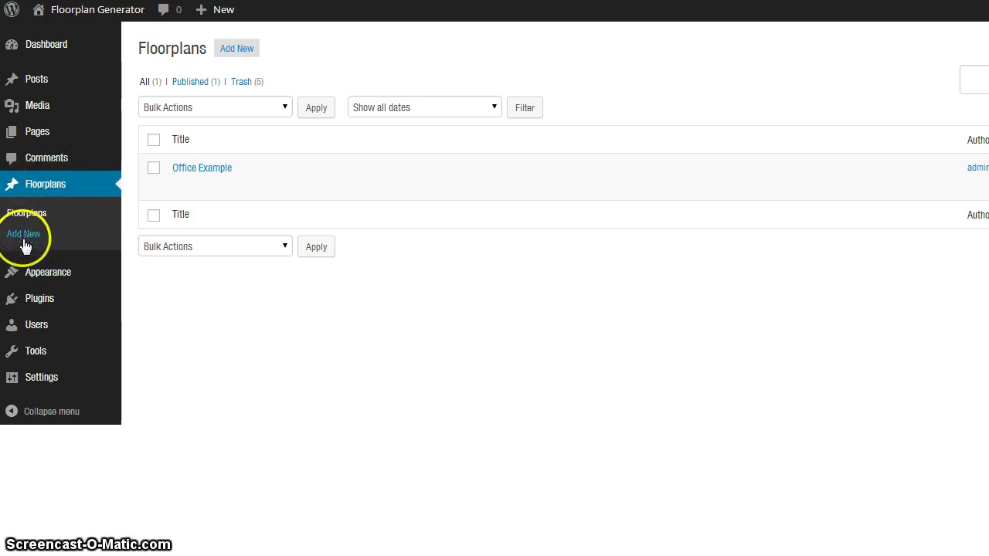
- Open the Office Example floorplan for editing and go to its Floorplan section
{"action": "mouse_move", "coordinate": [232, 203]}
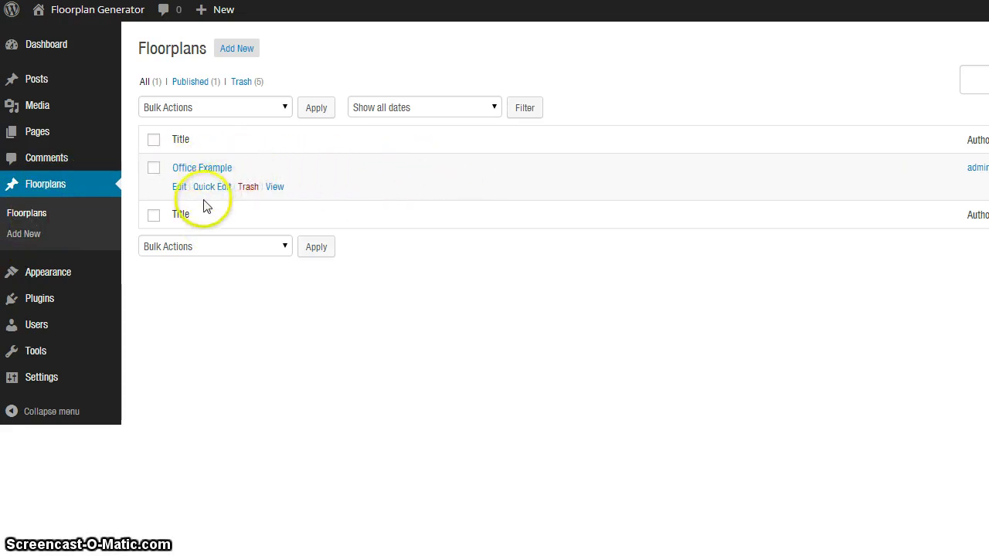
{"action": "mouse_move", "coordinate": [547, 204]}
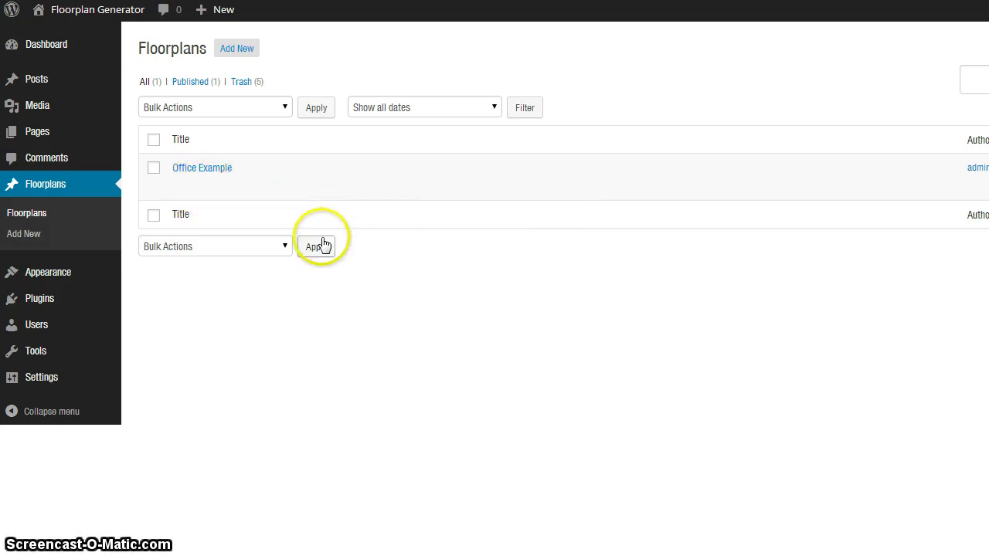
{"action": "left_click", "coordinate": [203, 168]}
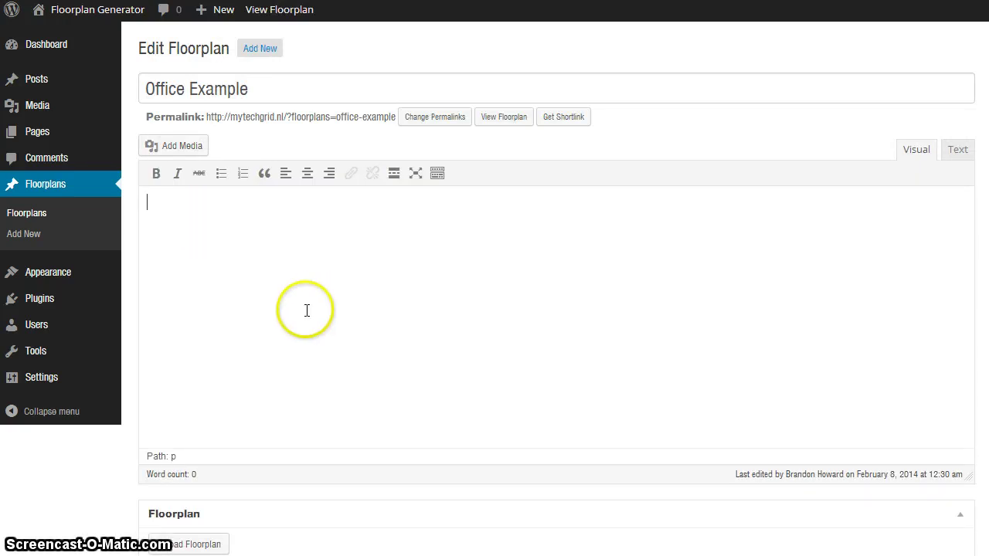
{"action": "scroll", "coordinate": [306, 312], "scroll_direction": "down", "scroll_amount": 3}
{"action": "scroll", "coordinate": [314, 308], "scroll_direction": "down", "scroll_amount": 1}
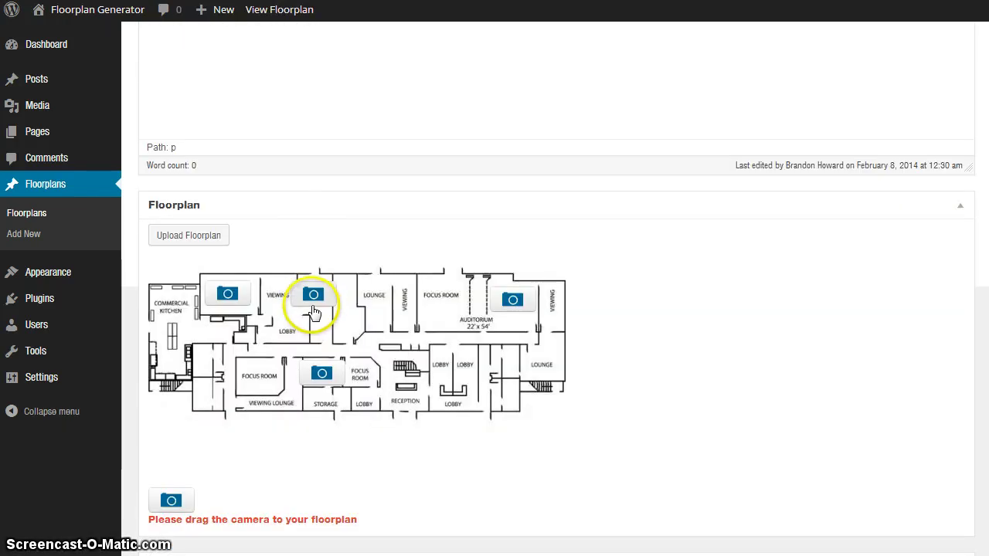
{"action": "scroll", "coordinate": [286, 249], "scroll_direction": "down", "scroll_amount": 1}
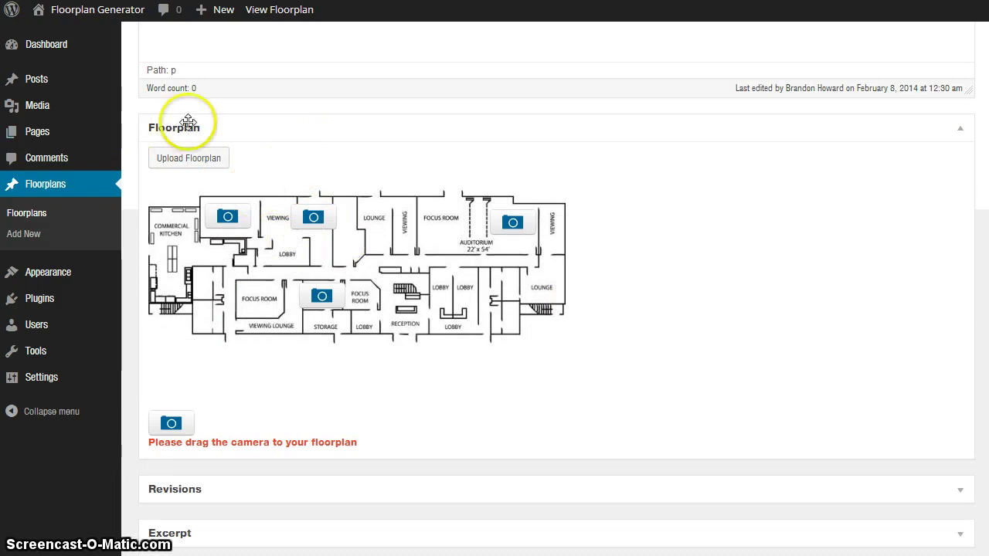
{"action": "scroll", "coordinate": [676, 247], "scroll_direction": "down", "scroll_amount": 1}
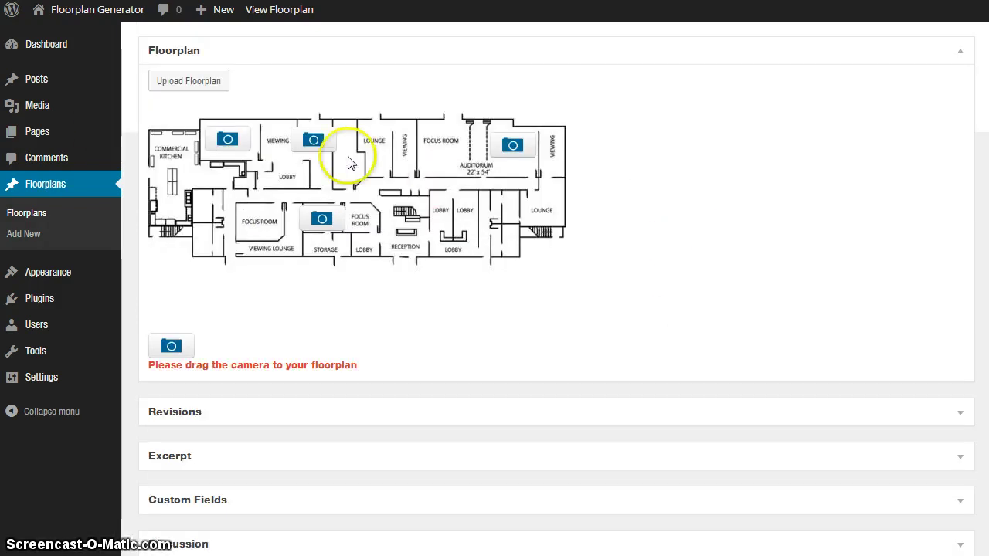
{"action": "left_click", "coordinate": [190, 81]}
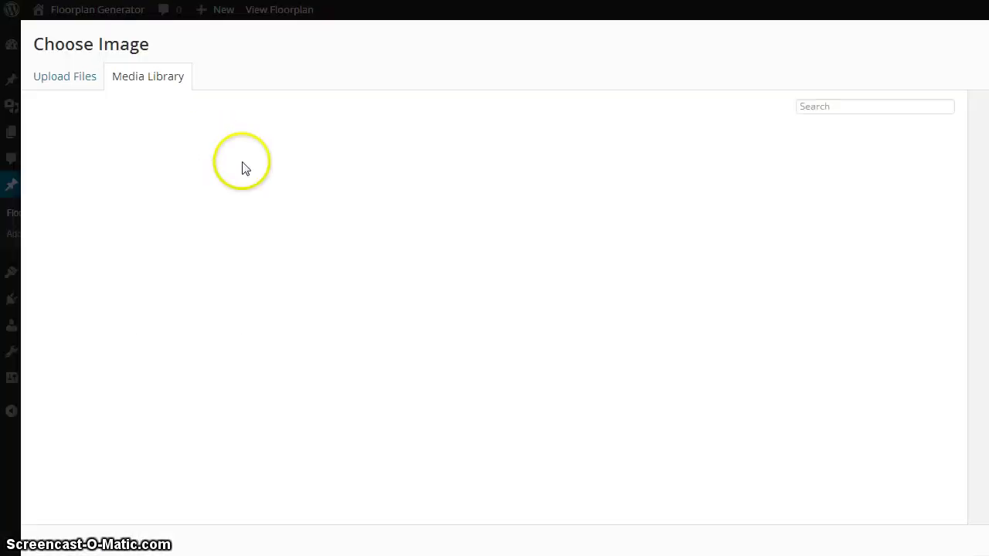
{"action": "left_click", "coordinate": [71, 82]}
{"action": "left_click", "coordinate": [150, 80]}
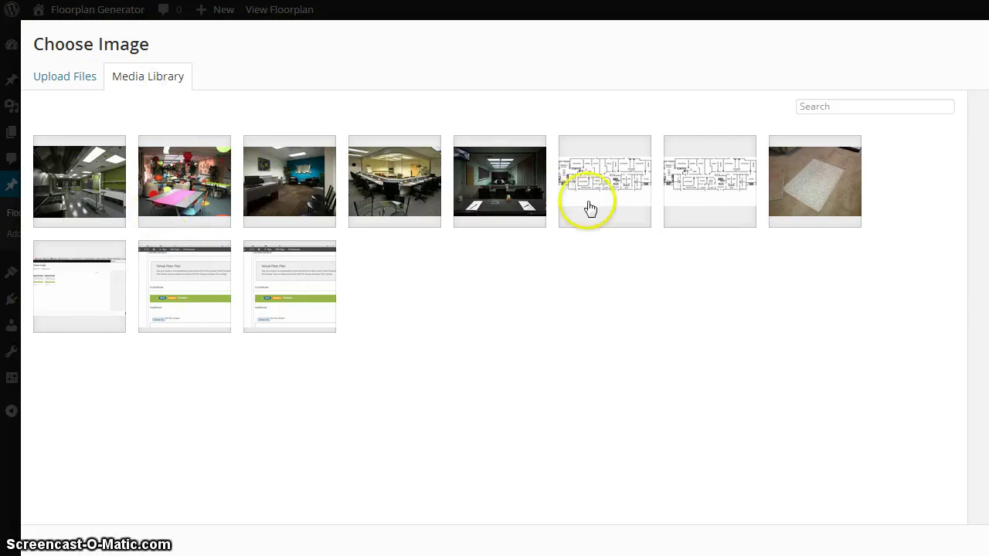
{"action": "left_click", "coordinate": [611, 190]}
{"action": "left_click", "coordinate": [725, 193]}
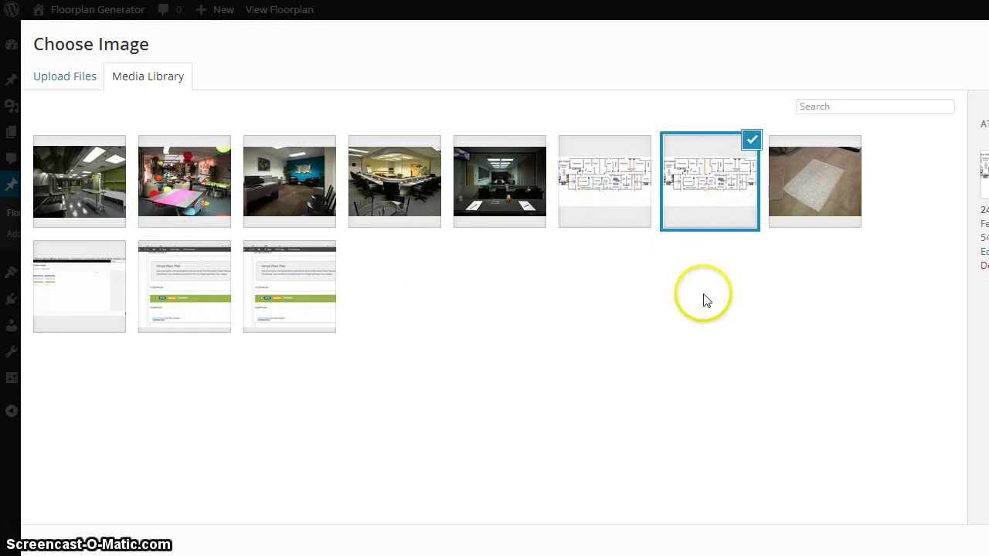
{"action": "left_click", "coordinate": [610, 185]}
{"action": "left_click", "coordinate": [698, 193]}
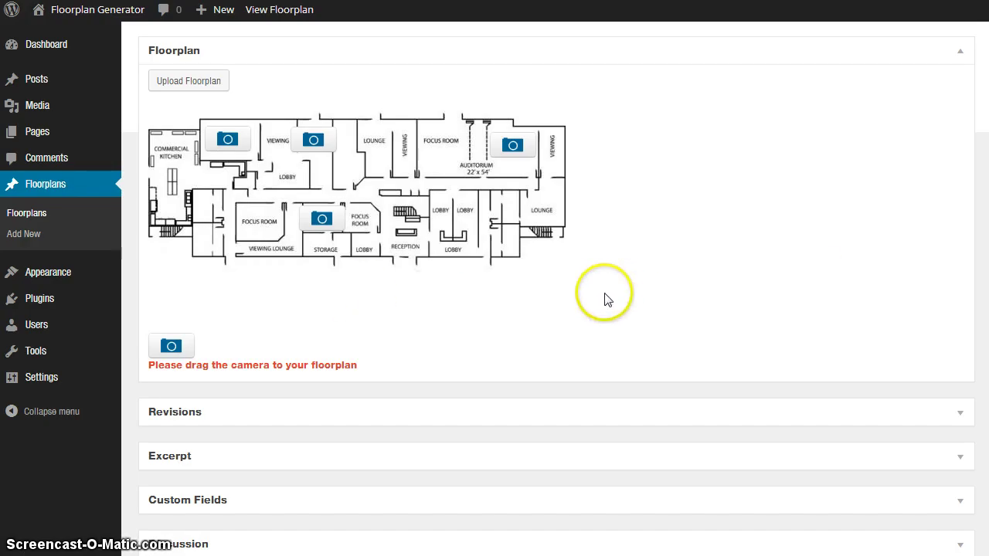
- Place a new camera on the focus room above the viewing lounge and attach the blue-walled office photo from the media library
{"action": "scroll", "coordinate": [639, 309], "scroll_direction": "up", "scroll_amount": 1}
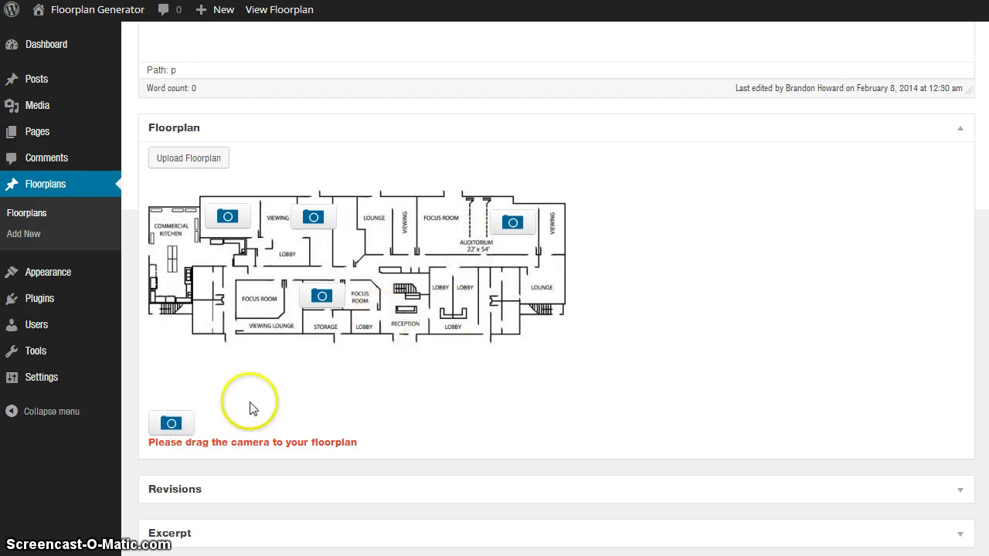
{"action": "left_click_drag", "start_coordinate": [204, 407], "coordinate": [252, 303]}
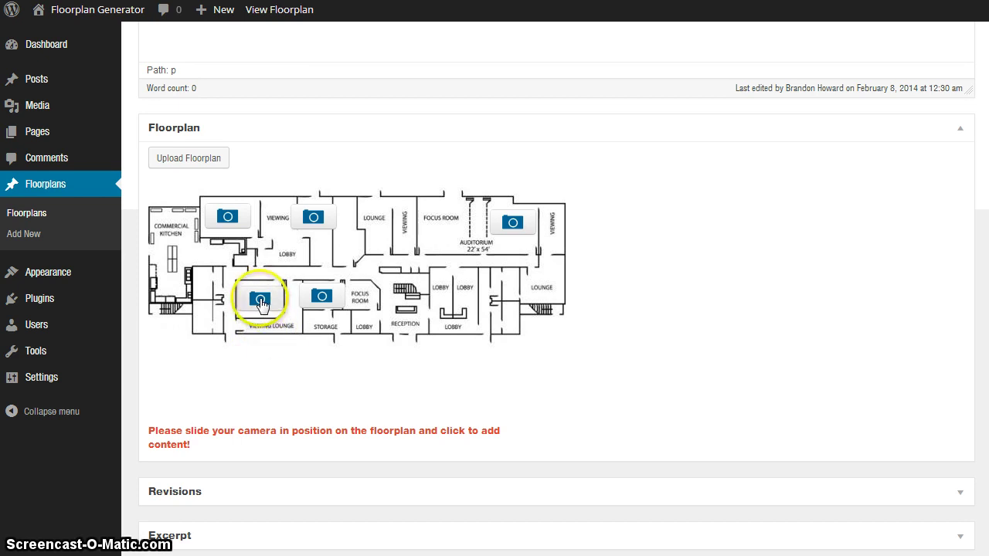
{"action": "left_click", "coordinate": [260, 302]}
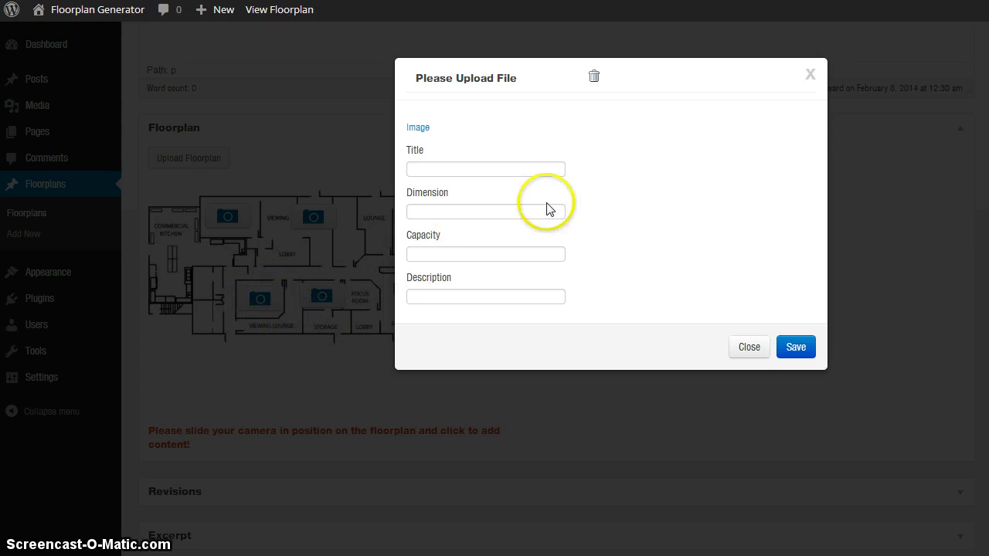
{"action": "left_click", "coordinate": [417, 127]}
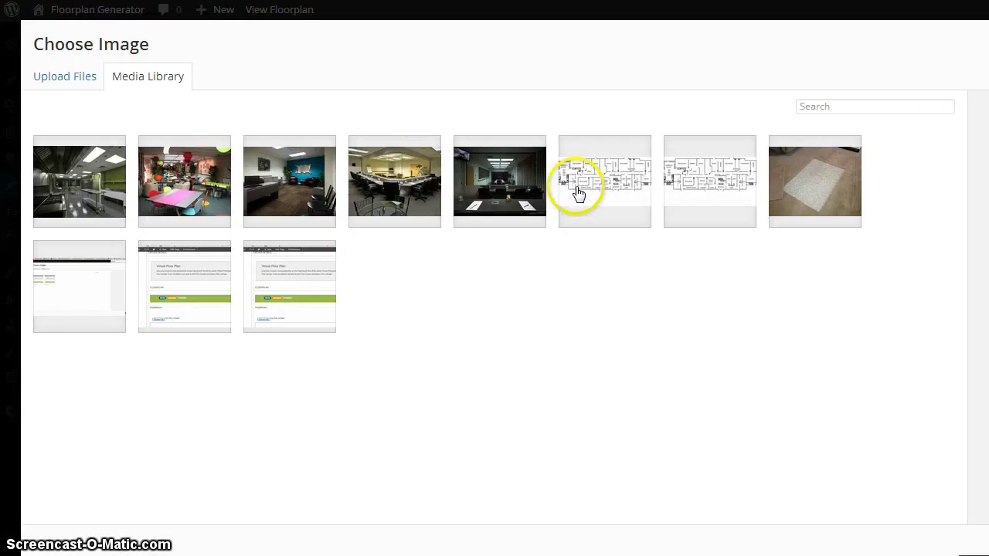
{"action": "left_click", "coordinate": [313, 199]}
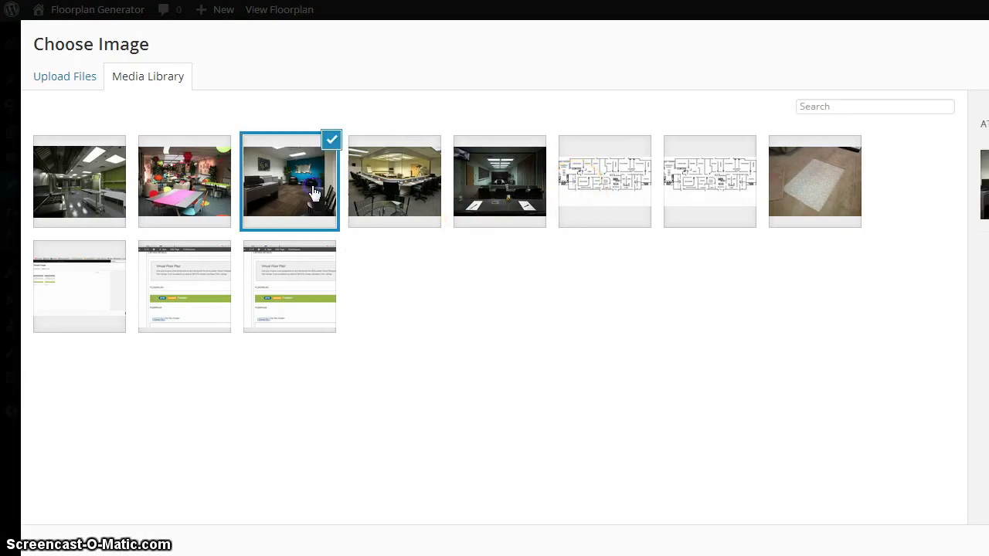
{"action": "left_click", "coordinate": [931, 541]}
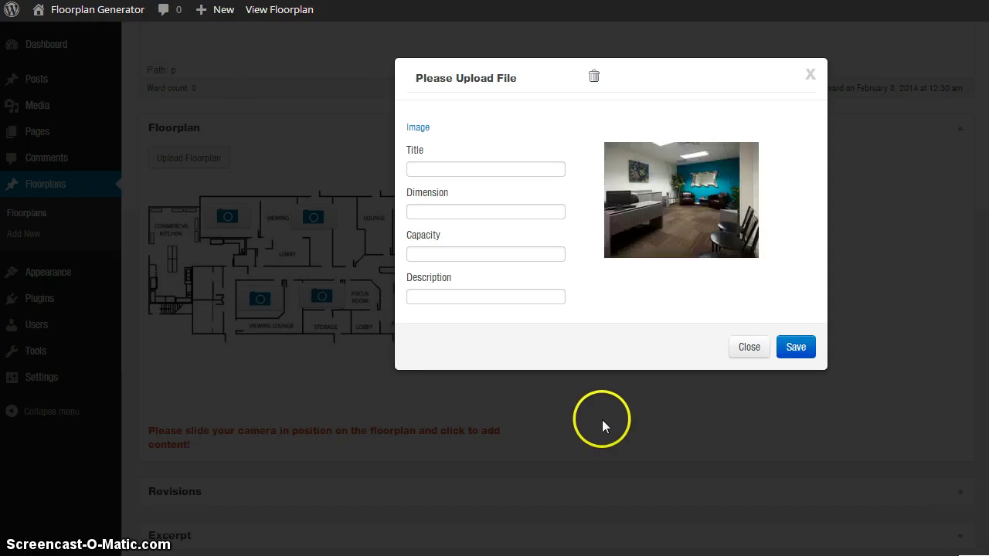
- Give the new camera the title "Some room", dimension 16 x 20, capacity 20 and description "This is some room.", and save it
{"action": "left_click", "coordinate": [498, 168]}
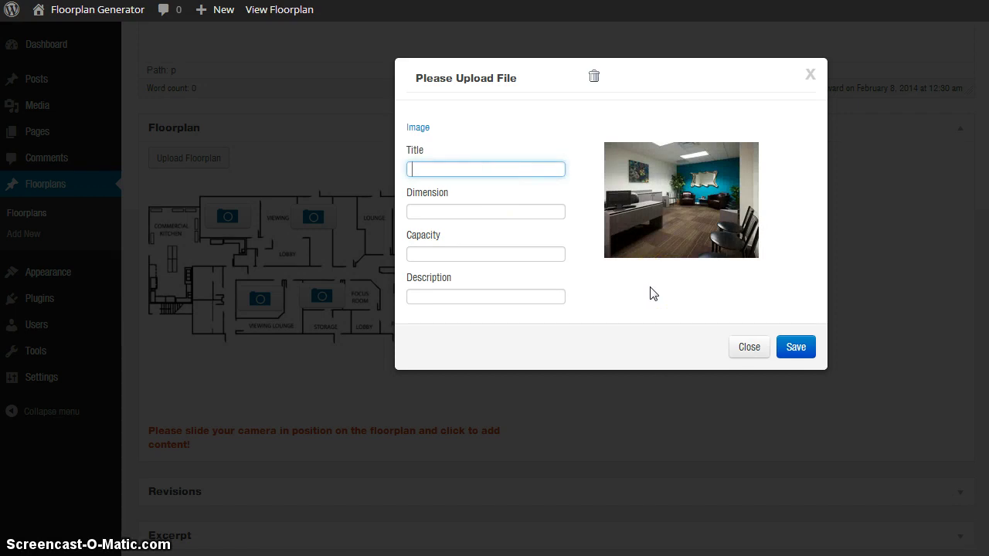
{"action": "key", "text": "Tab"}
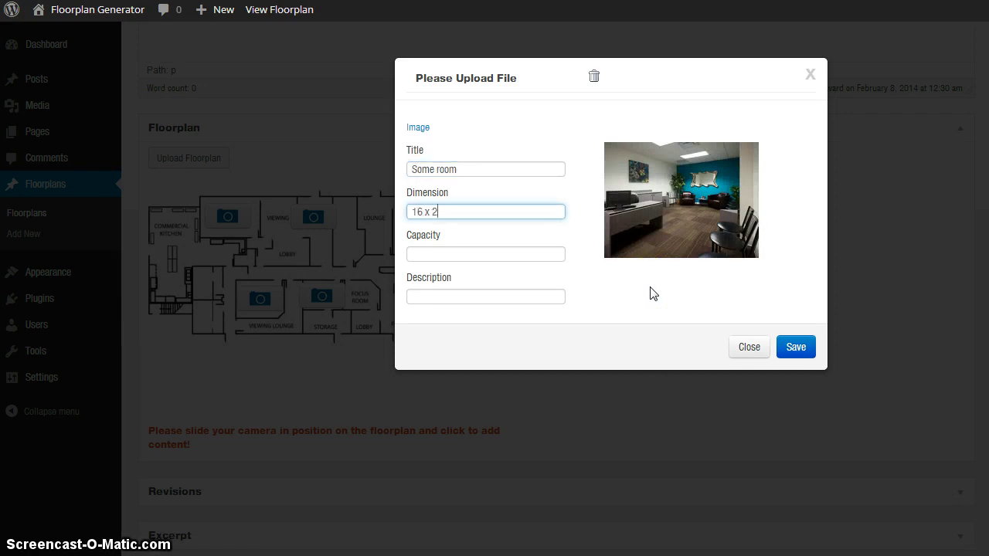
{"action": "key", "text": "Tab"}
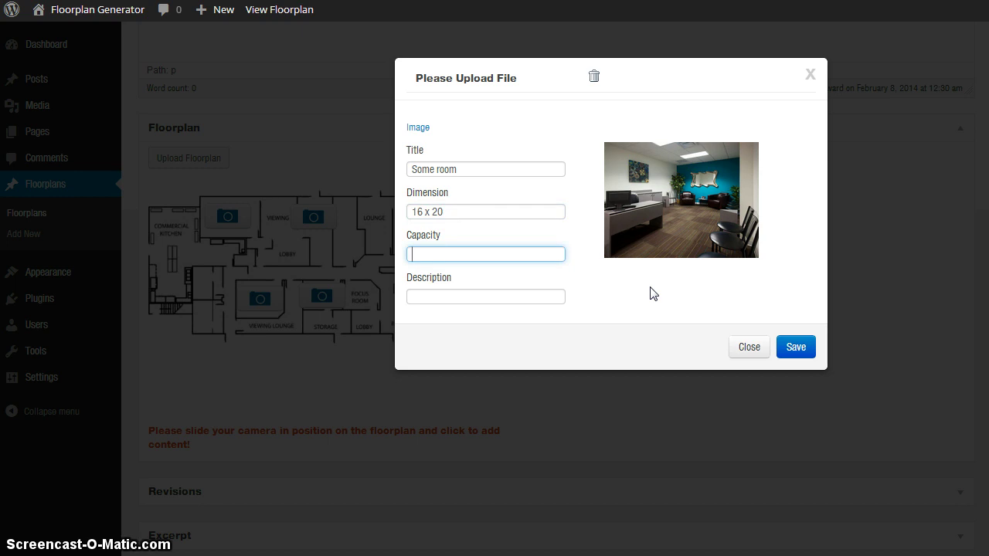
{"action": "key", "text": "Tab"}
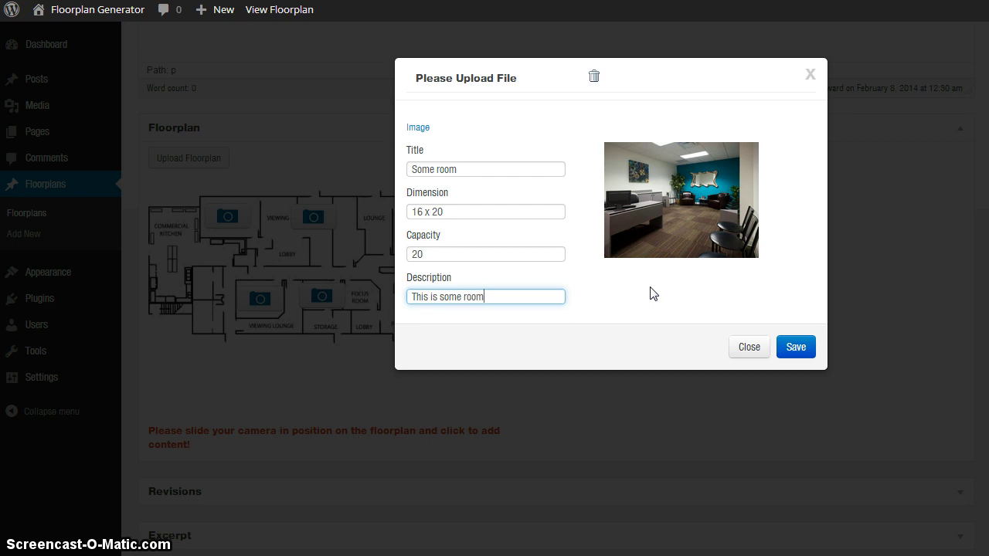
{"action": "left_click", "coordinate": [797, 350]}
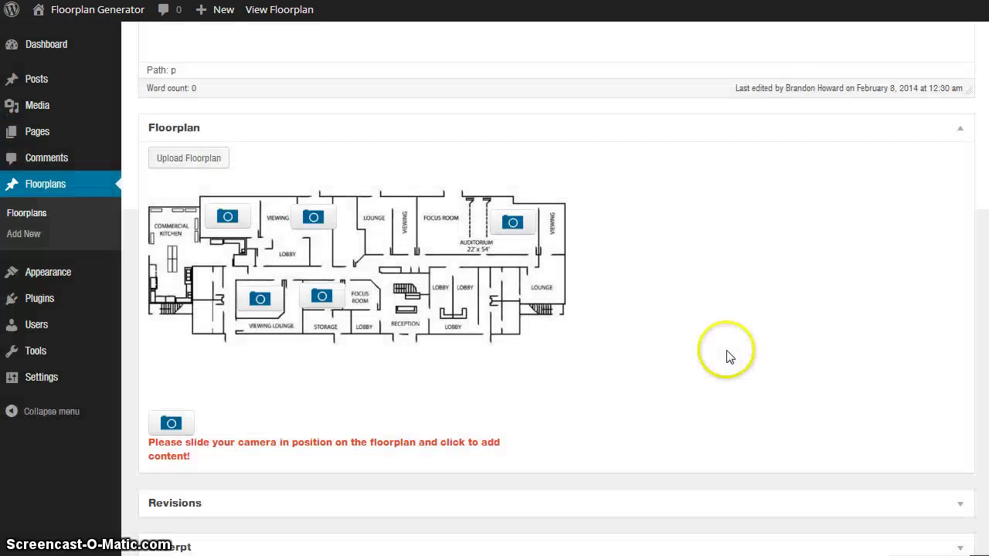
- Check the new focus room camera's photo in the editor and on the published Office Example page, and return to the editor
{"action": "left_click", "coordinate": [265, 303]}
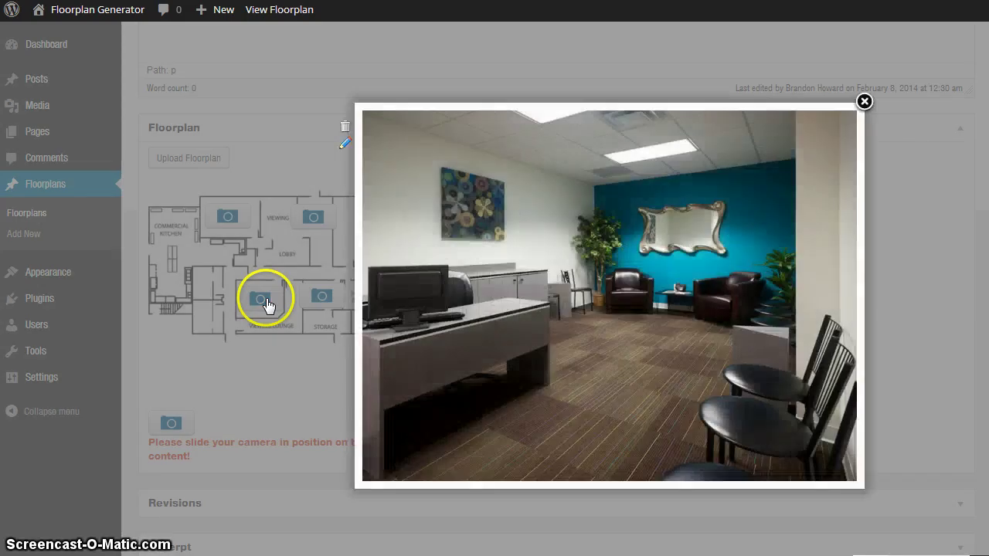
{"action": "left_click", "coordinate": [867, 109]}
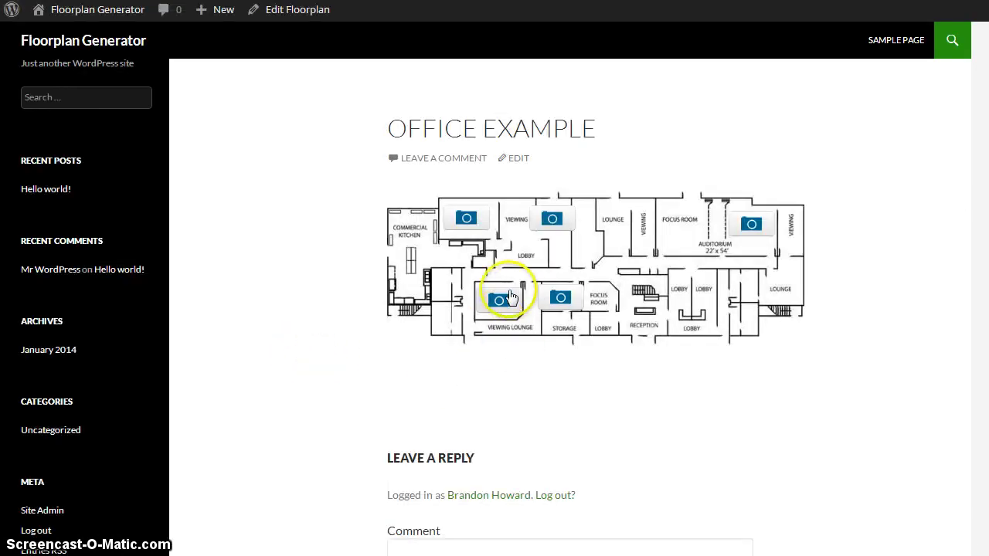
{"action": "left_click", "coordinate": [499, 303]}
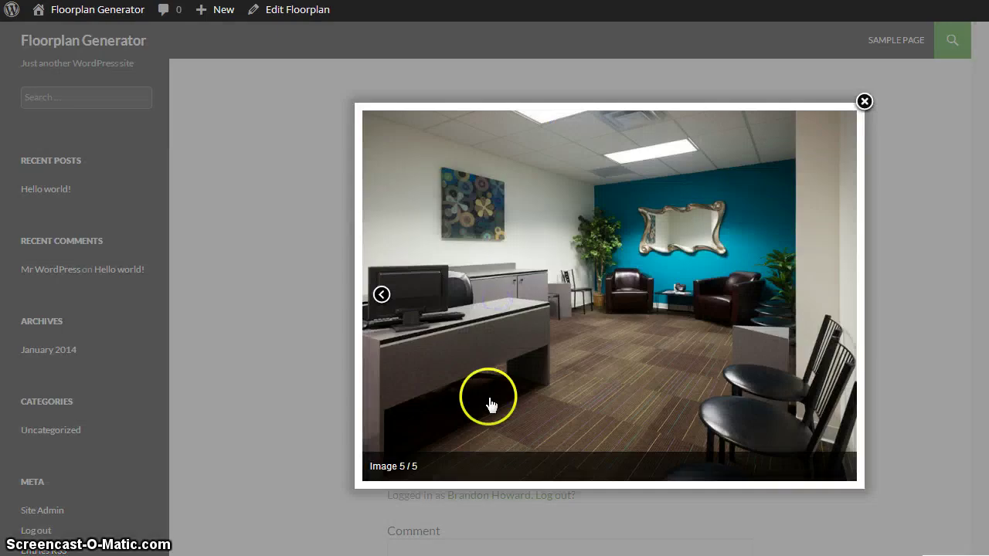
{"action": "left_click", "coordinate": [865, 102]}
{"action": "key", "text": "alt+Left"}
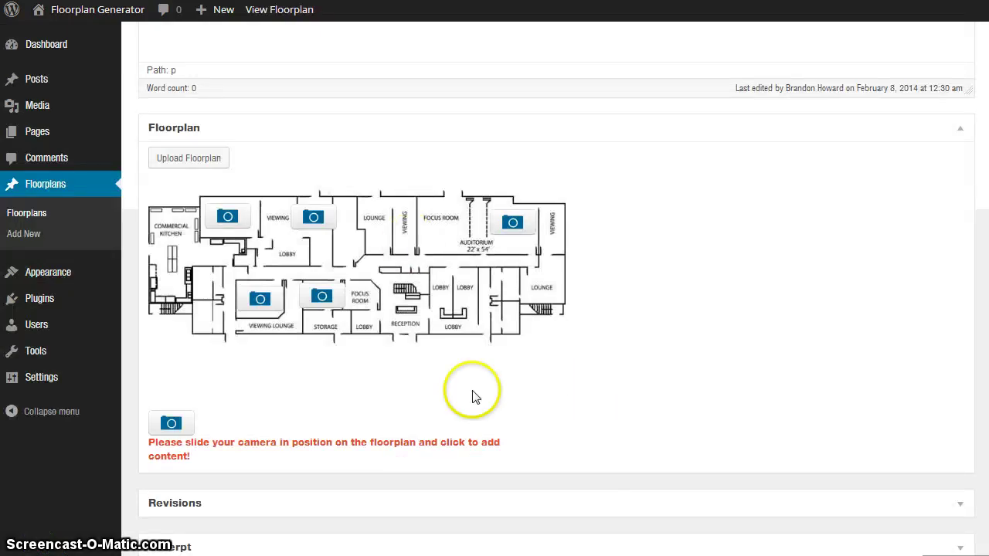
- Edit the focus room camera, changing its title to "Some other room" and its description to "This is some other room.", and save
{"action": "left_click", "coordinate": [260, 304]}
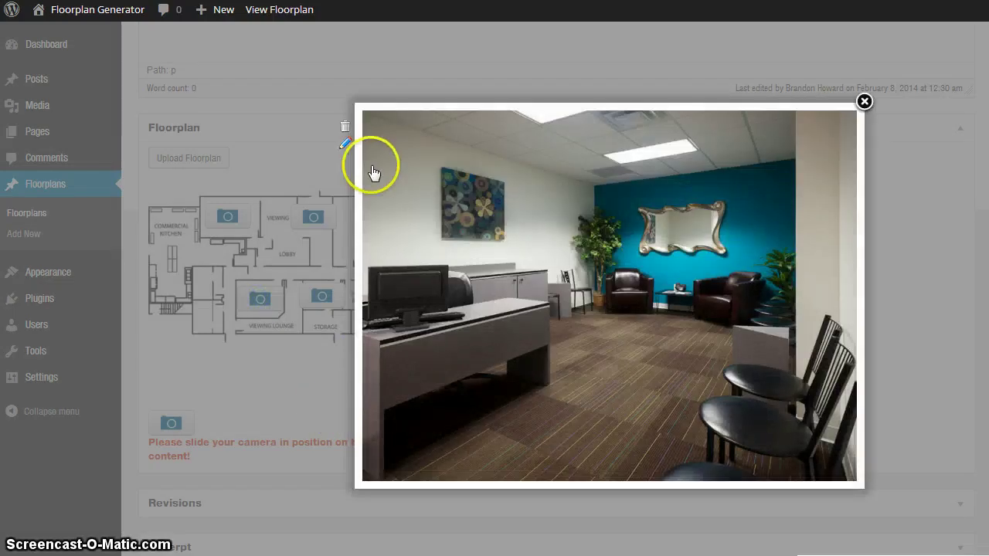
{"action": "left_click", "coordinate": [345, 147]}
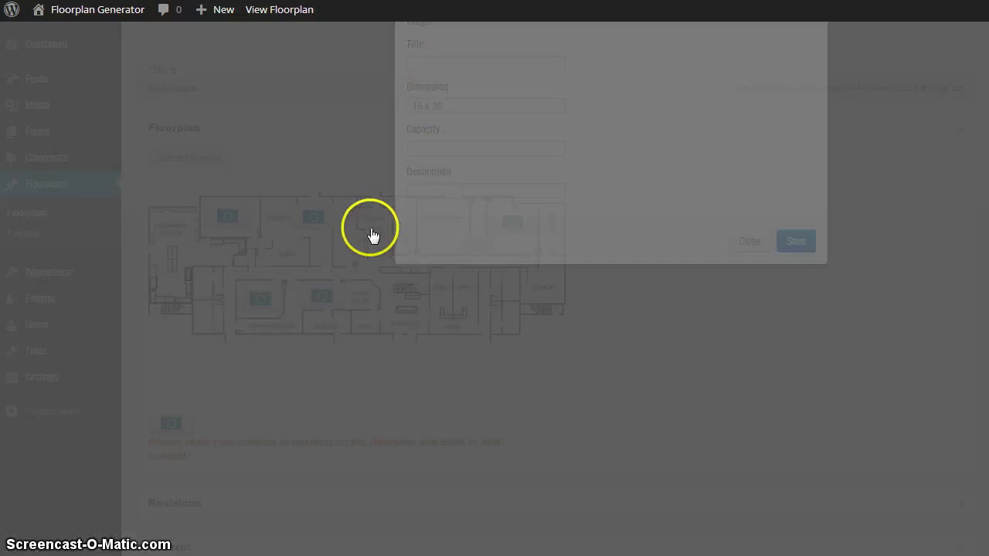
{"action": "left_click", "coordinate": [488, 169]}
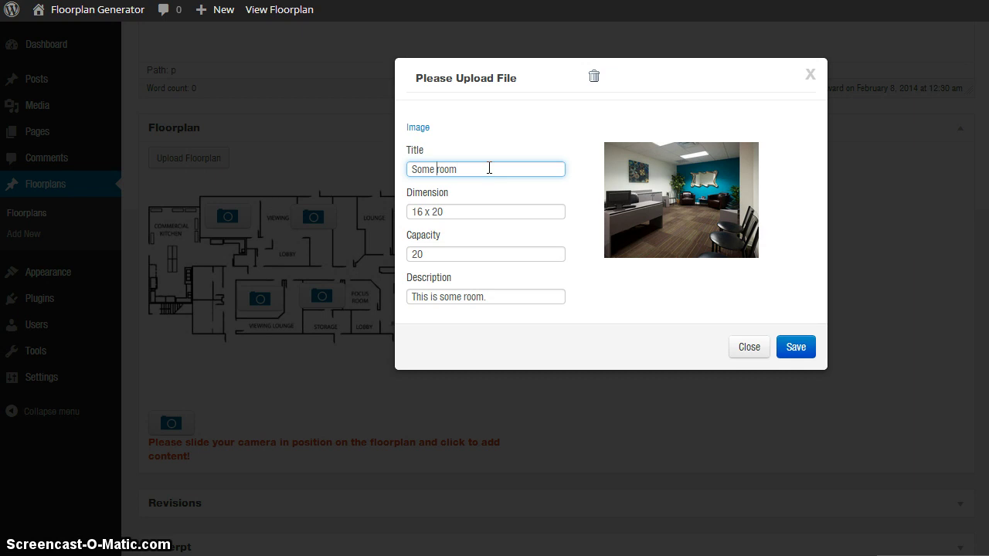
{"action": "left_click", "coordinate": [463, 297]}
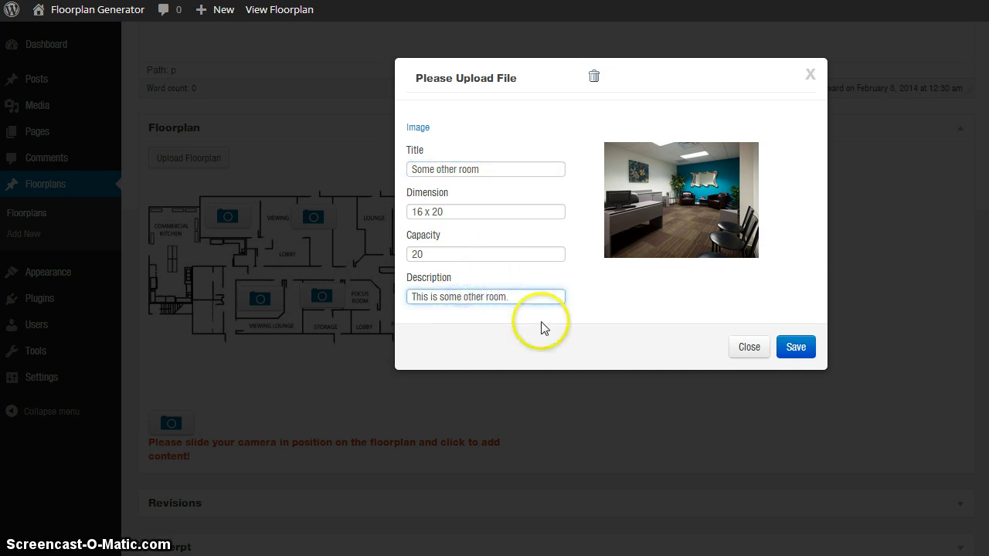
{"action": "left_click", "coordinate": [791, 347]}
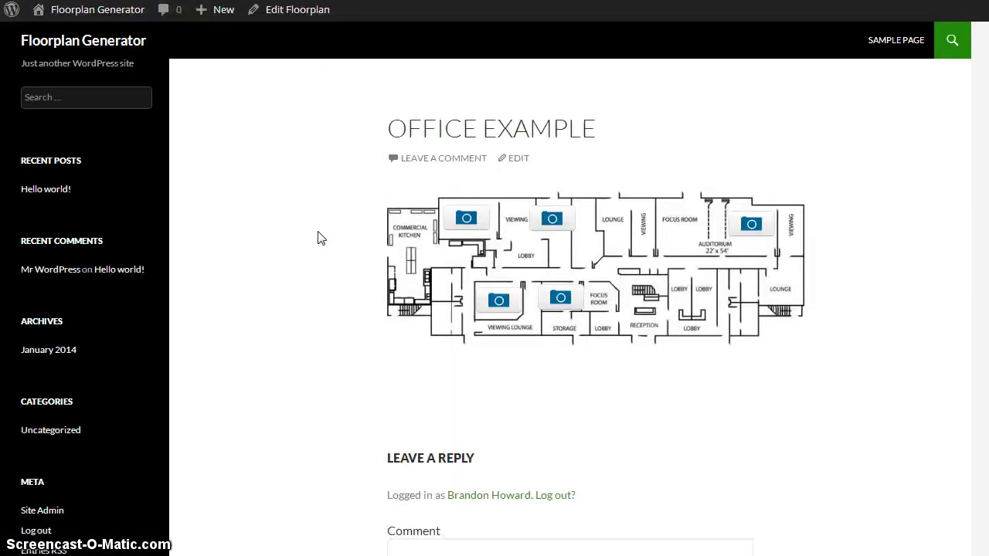
- View the edited focus room camera on the published Office Example page and close its photo
{"action": "left_click", "coordinate": [494, 304]}
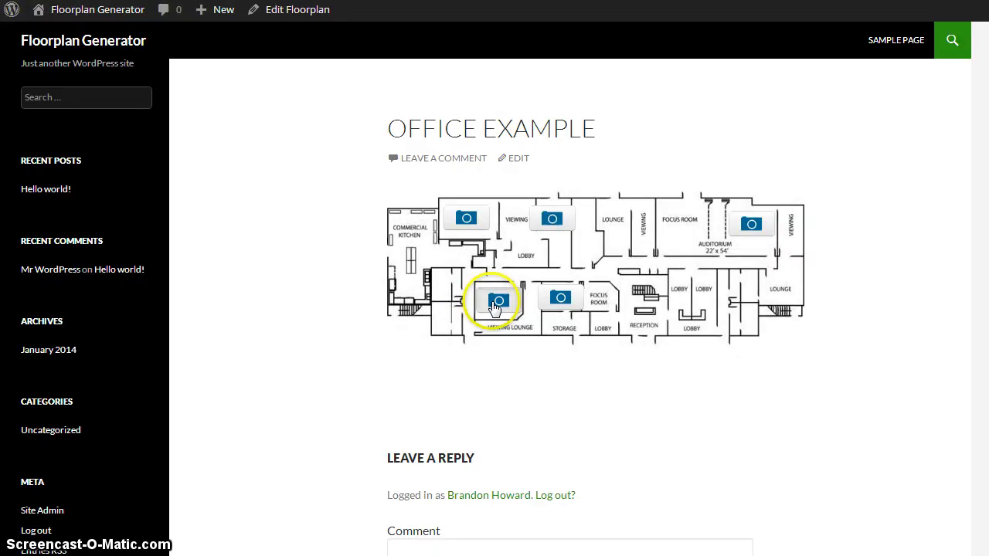
{"action": "left_click", "coordinate": [494, 304]}
{"action": "left_click", "coordinate": [864, 102]}
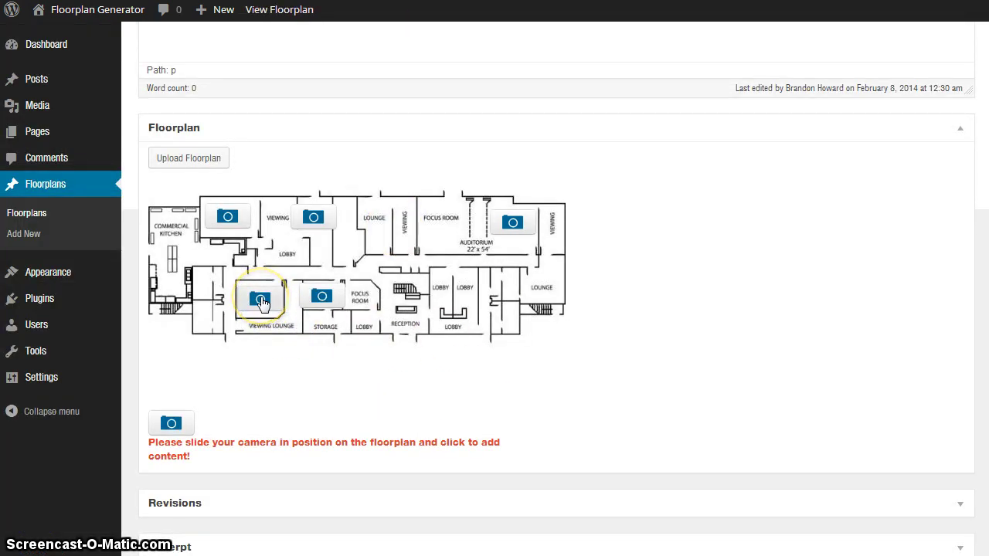
- Open the focus room camera's photo in the floorplan editor
{"action": "left_click", "coordinate": [261, 302]}
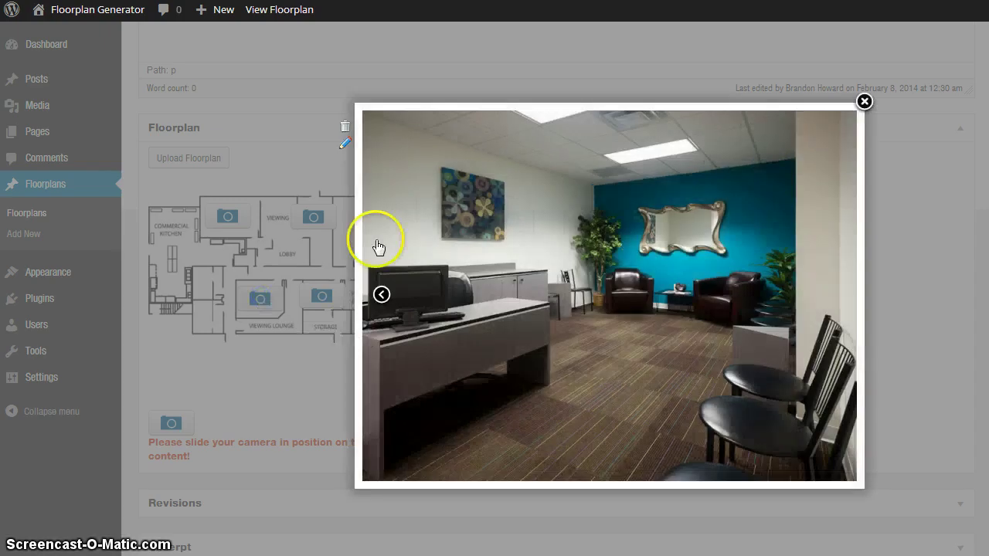